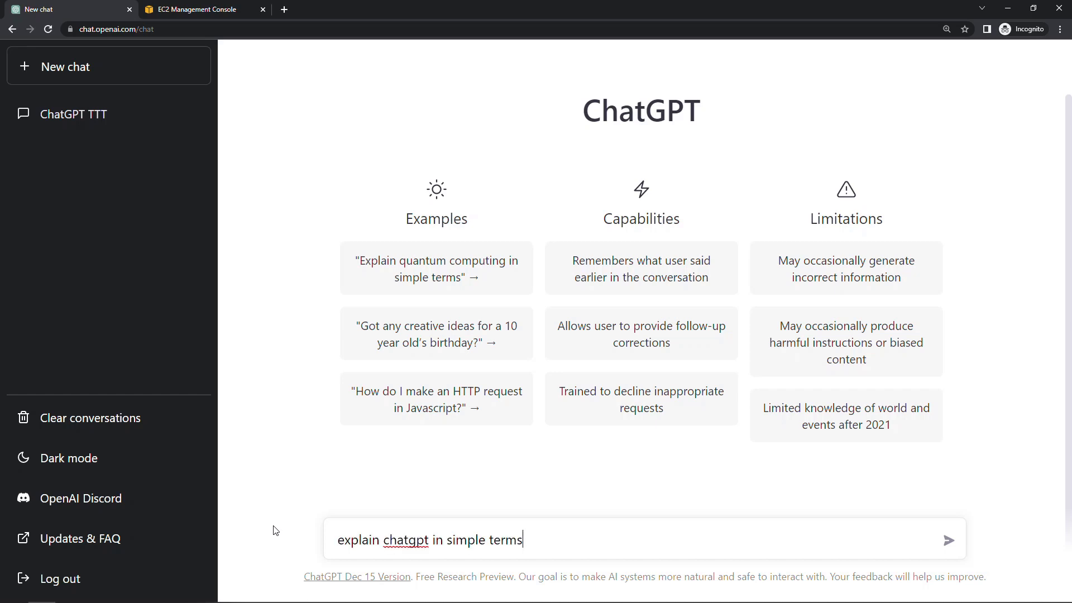
# Send ChatGPT the prompt 'explain chatgpt in simple terms'
pyautogui.press('Return')
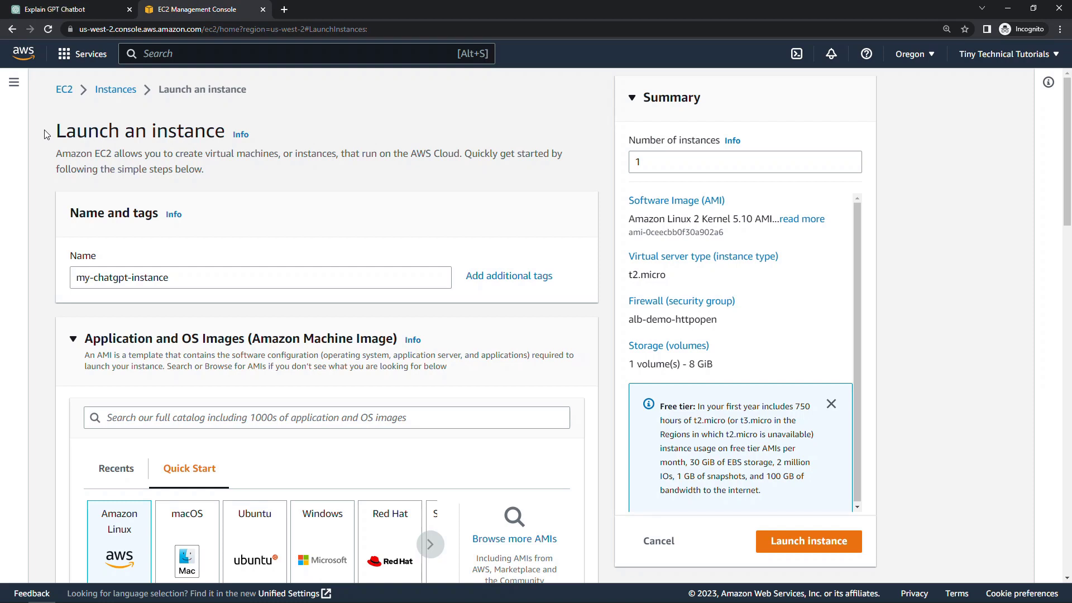
# Expand Advanced details on the my-chatgpt-instance launch form and bring the User data box into view
pyautogui.scroll(-20, 47, 135)
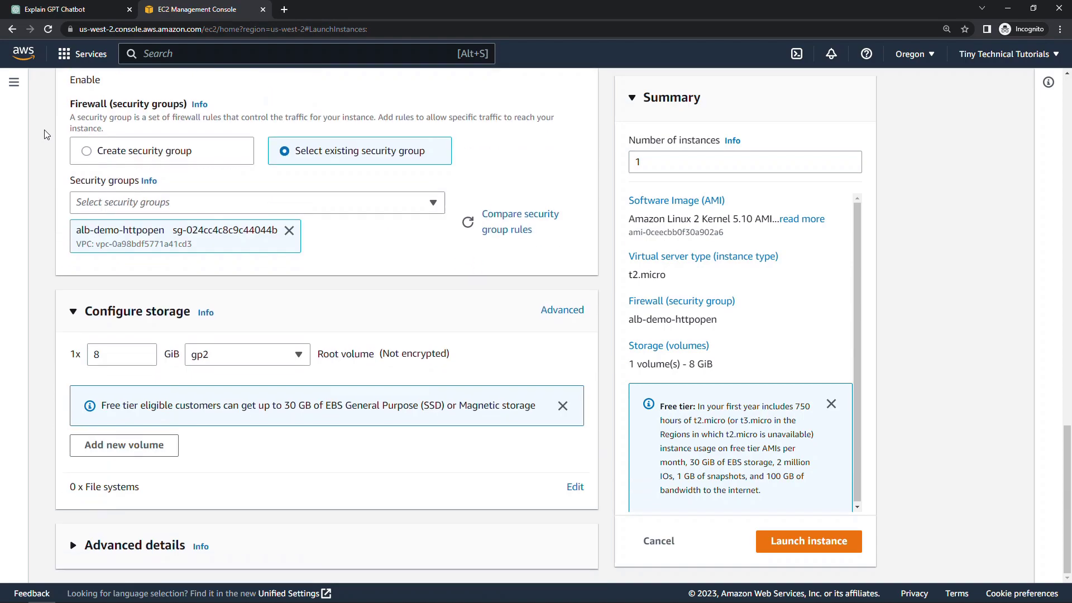
pyautogui.click(91, 552)
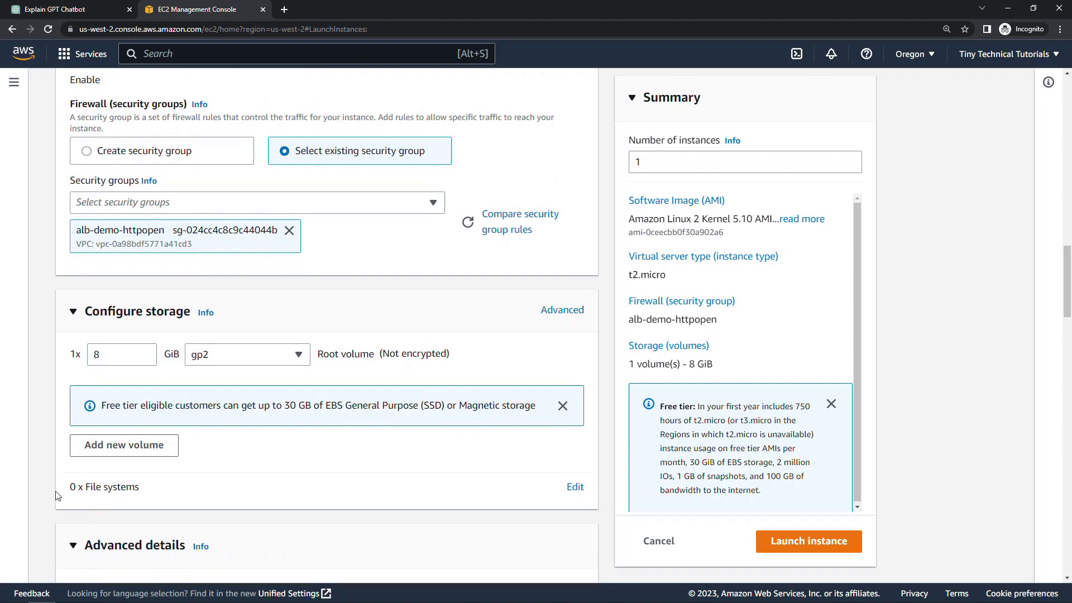
pyautogui.scroll(-15, 56, 496)
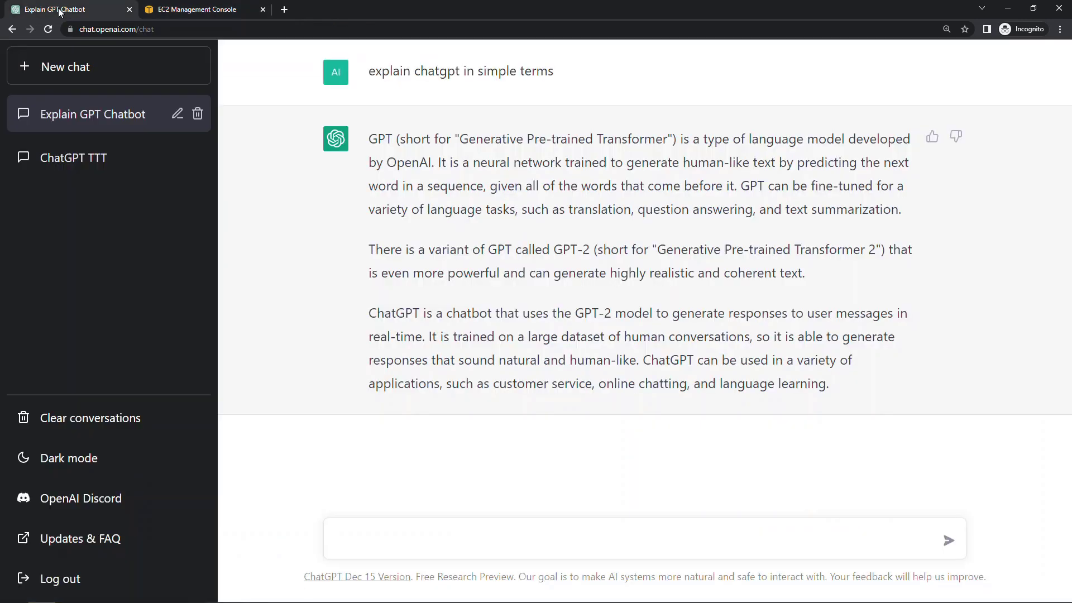
# Ask ChatGPT for a user data script starting Apache with a 'hello world' index.html
pyautogui.write('write an aws user data script to create and start an apache web server, then create an index.html page that says "hello world"')
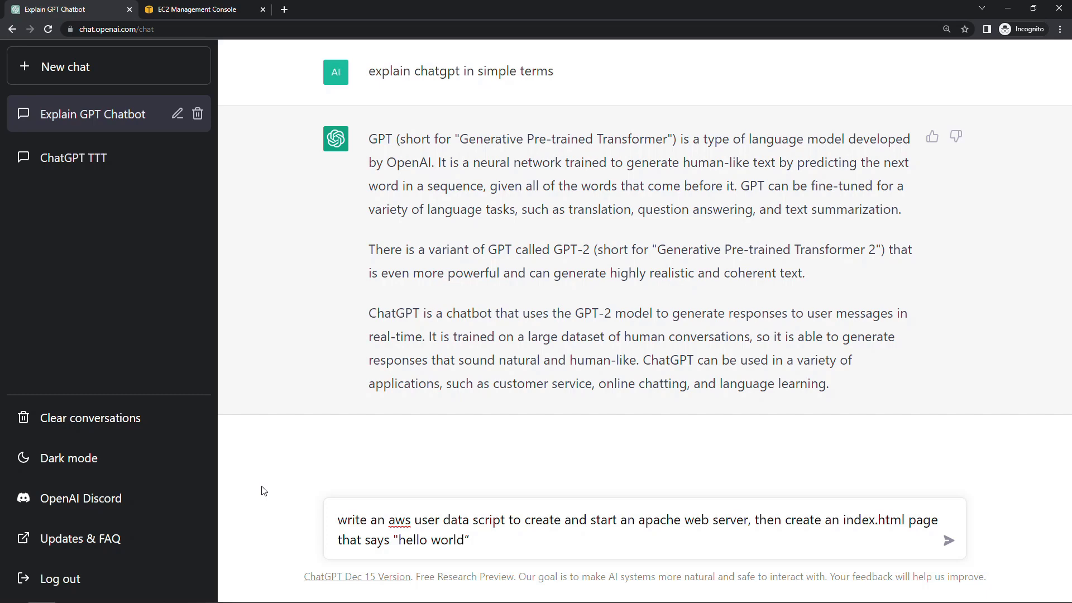
pyautogui.press('Return')
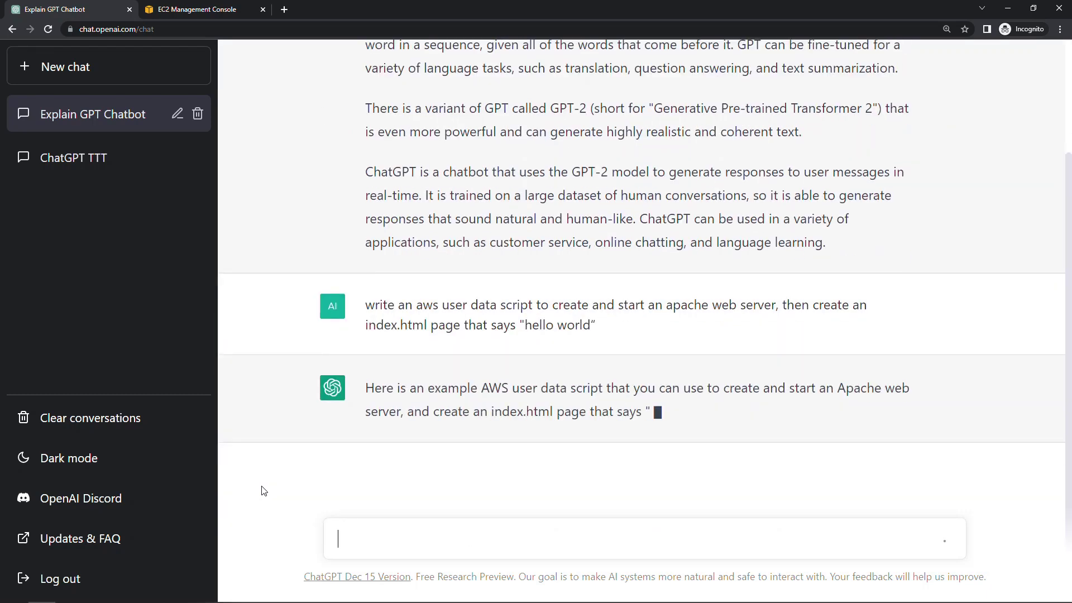
pyautogui.scroll(3, 283, 431)
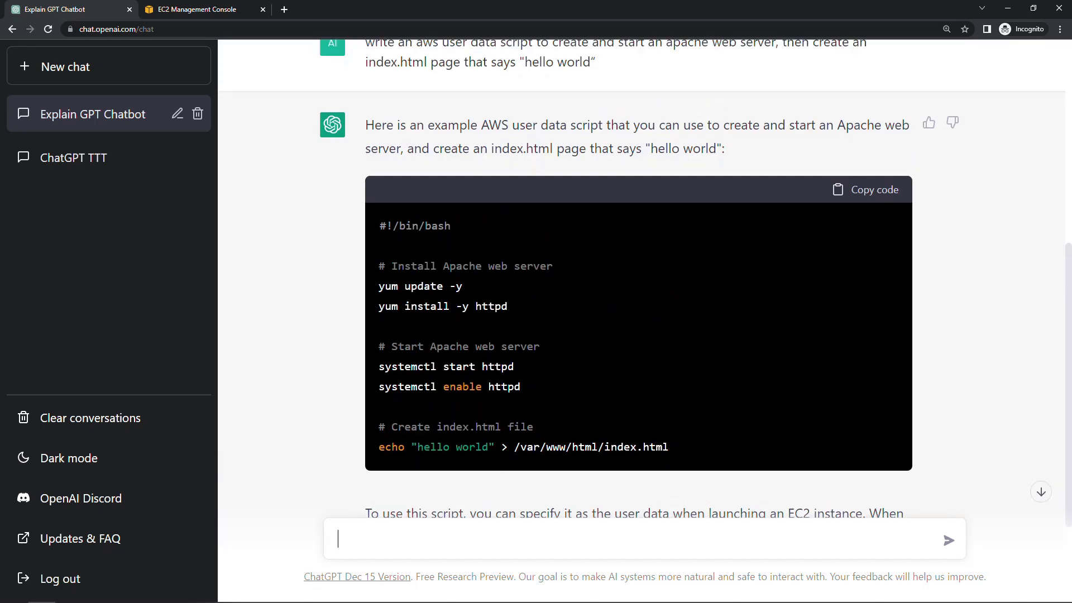
# Paste ChatGPT's Apache script as User data, launch my-chatgpt-instance and view it
pyautogui.click(867, 193)
pyautogui.click(182, 10)
pyautogui.click(101, 328)
pyautogui.hotkey('ctrl', 'v')
pyautogui.click(770, 551)
pyautogui.click(310, 146)
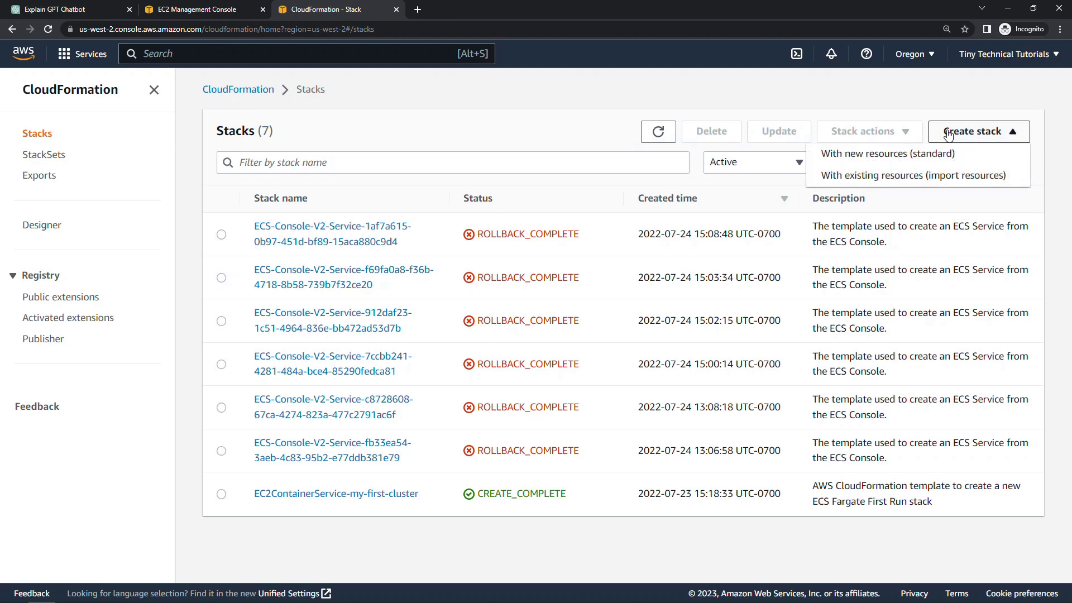
# Create a new CloudFormation stack with new resources (standard)
pyautogui.click(906, 154)
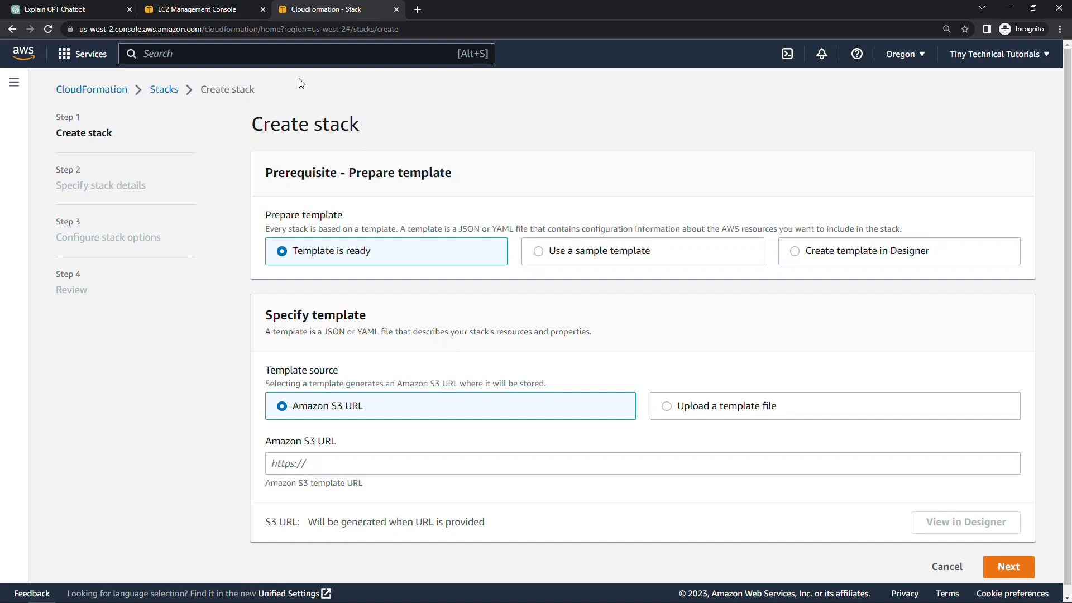
# Send the prepared follow-up prompt asking for a CloudFormation template in ChatGPT
pyautogui.hotkey('ctrl', '1')
pyautogui.press('Return')
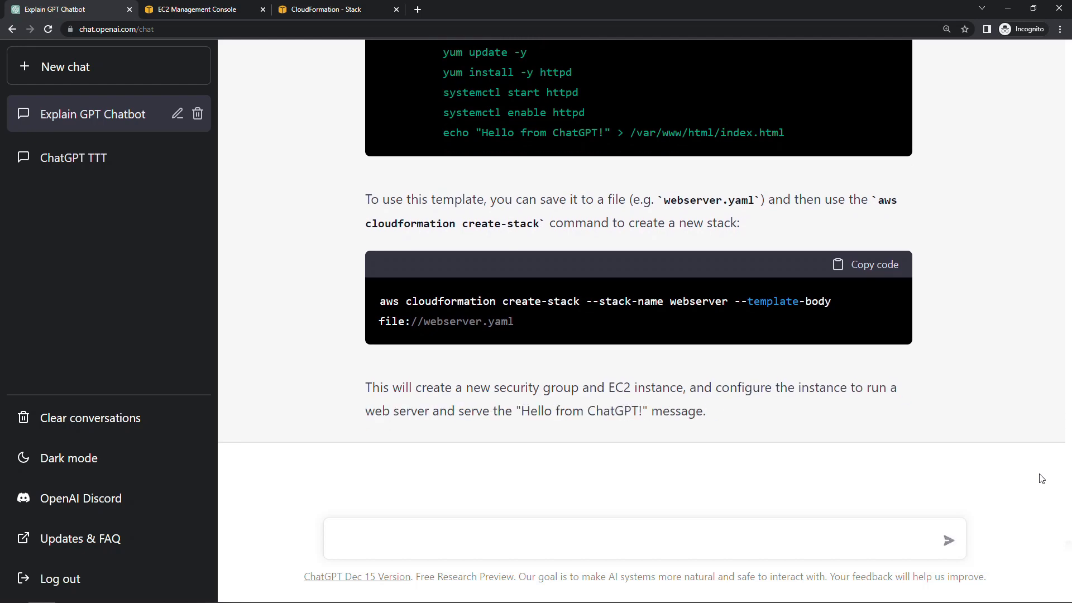
pyautogui.moveTo(1067, 575); pyautogui.dragTo(1067, 491)
pyautogui.moveTo(1067, 492); pyautogui.dragTo(1068, 500)
pyautogui.moveTo(1068, 500); pyautogui.dragTo(1069, 525)
pyautogui.moveTo(1071, 525); pyautogui.dragTo(1071, 550)
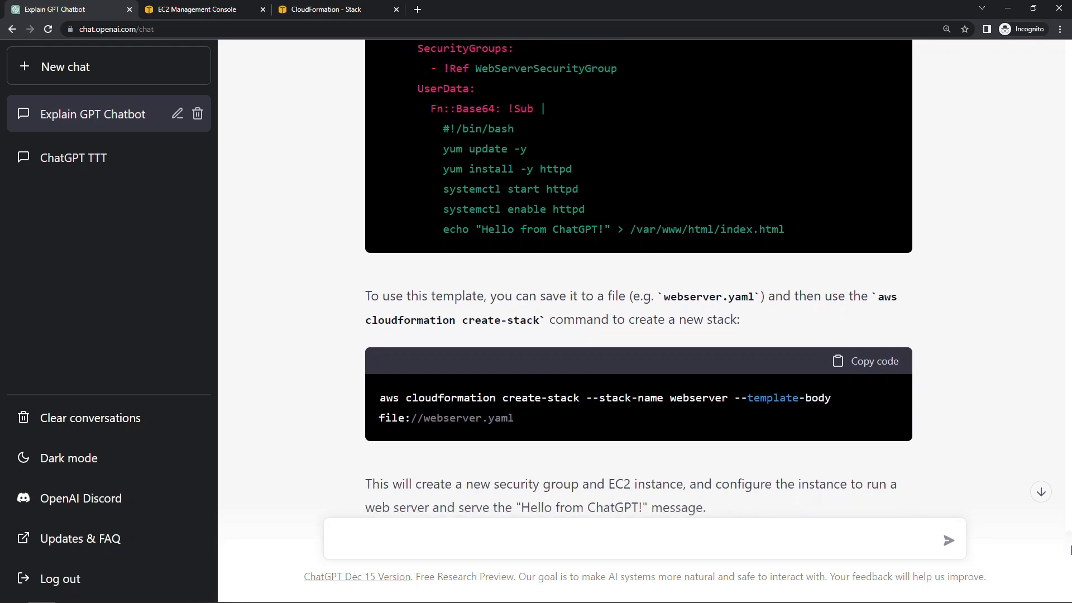
pyautogui.moveTo(1070, 550); pyautogui.dragTo(1070, 501)
# Save ChatGPT's YAML template in the text editor as ChatGPTTemplate.yaml
pyautogui.click(869, 96)
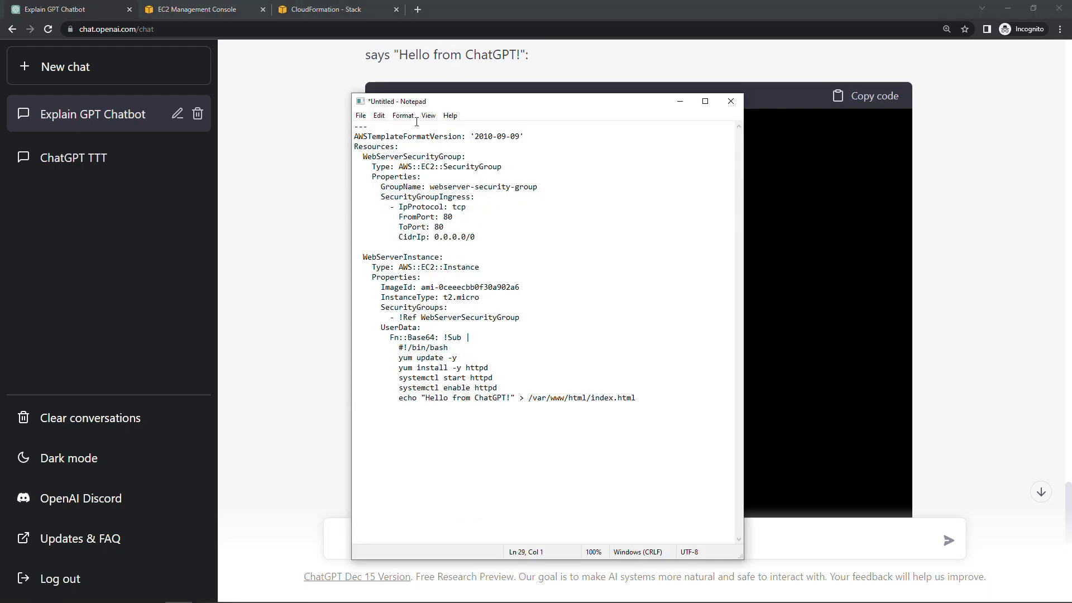
pyautogui.click(360, 115)
pyautogui.click(384, 177)
pyautogui.write('"ChatGPTTemplate.yaml"')
pyautogui.click(598, 330)
# Add a GroupDescription line below GroupName in the security group and save the template
pyautogui.click(546, 188)
pyautogui.press('Return')
pyautogui.hotkey('ctrl', 'v')
pyautogui.hotkey('ctrl', 's')
# Upload ChatGPTTemplate.yaml as the template file for the new stack
pyautogui.click(325, 12)
pyautogui.click(666, 411)
pyautogui.click(313, 463)
pyautogui.click(144, 84)
pyautogui.doubleClick(144, 84)
pyautogui.click(1013, 563)
# Name the stack ChatGPTStack, keep default options and submit it for creation
pyautogui.click(378, 239)
pyautogui.write('ChatGPTStack')
pyautogui.click(1006, 450)
pyautogui.scroll(-8, 1005, 450)
pyautogui.click(1009, 559)
pyautogui.scroll(-15, 1010, 561)
pyautogui.click(1003, 564)
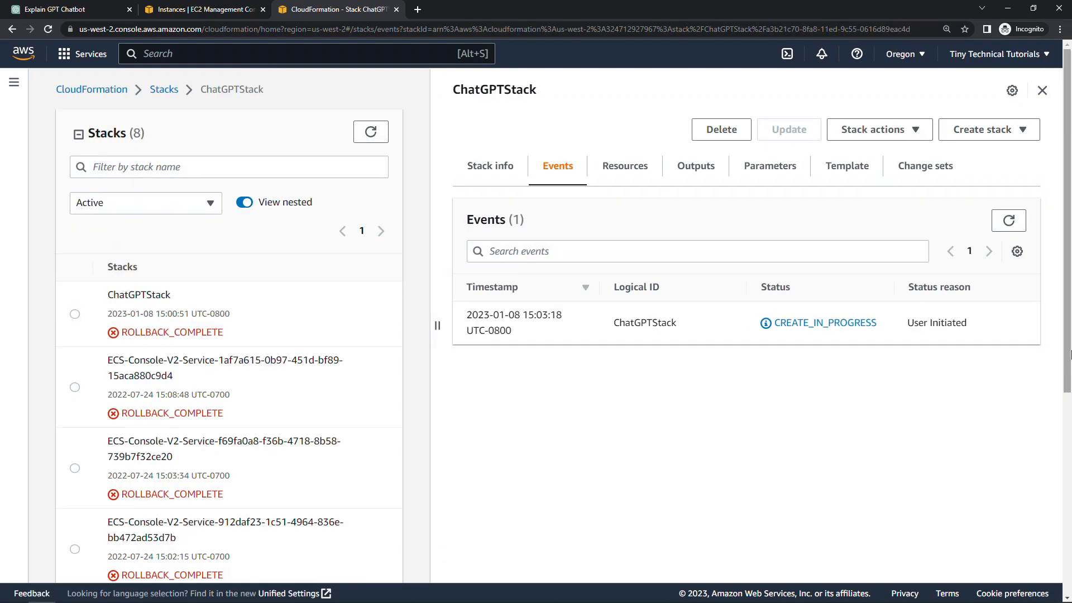
# Select the stack's new EC2 instance in the Instances list to show its details
pyautogui.click(184, 11)
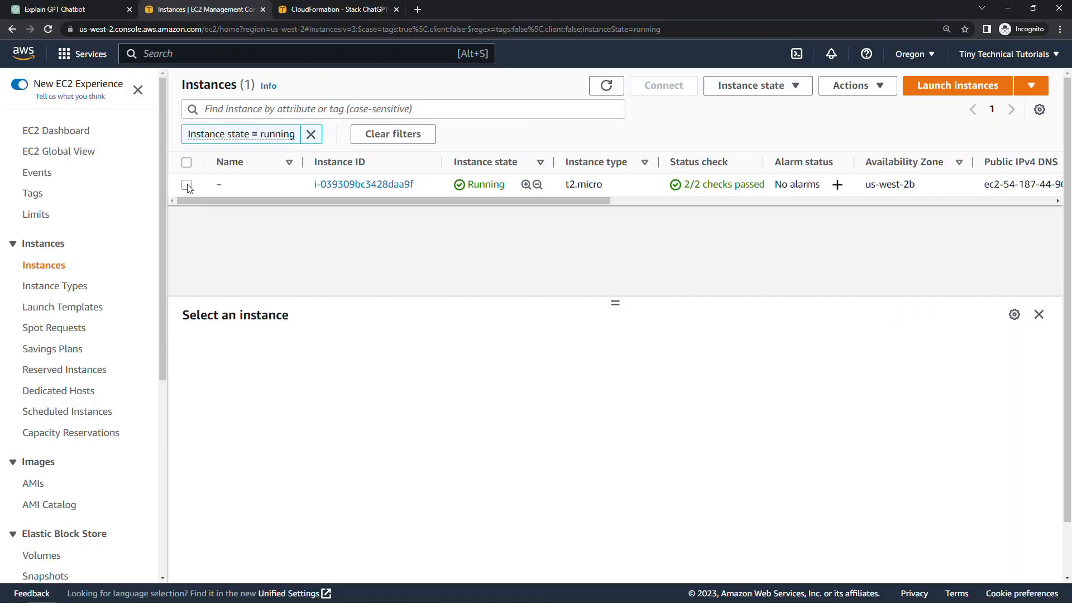
pyautogui.click(187, 185)
# Visit the instance's public IP 54.187.44.96 in a new tab to see 'Hello from ChatGPT!'
pyautogui.click(479, 420)
pyautogui.click(421, 12)
pyautogui.hotkey('ctrl', 'v')
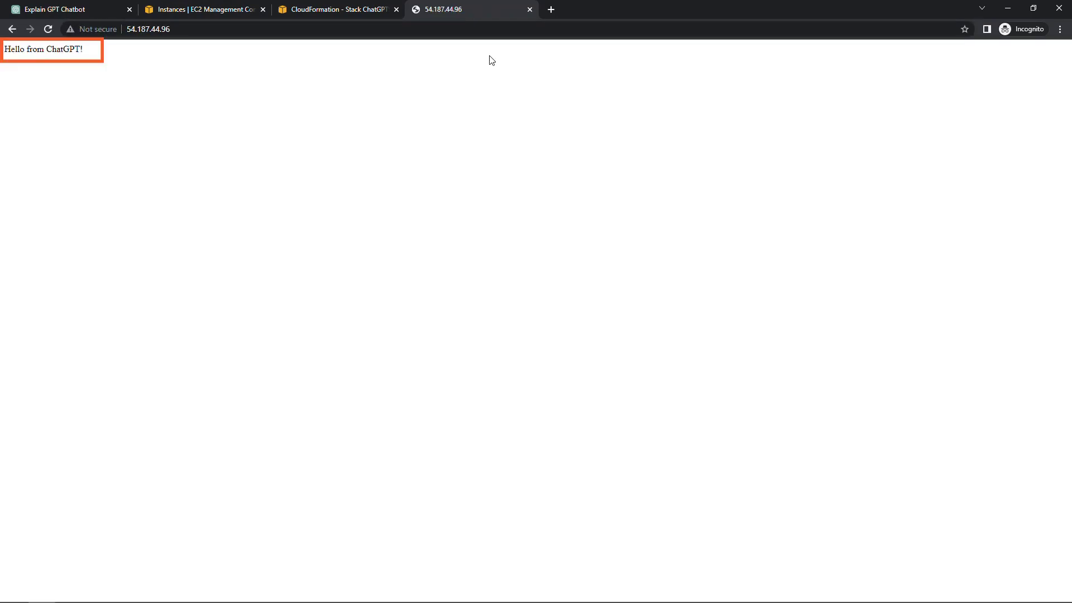